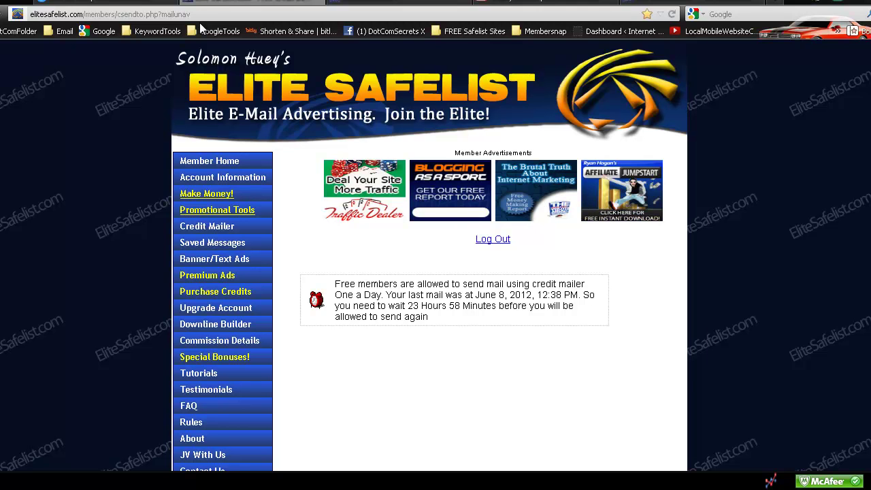
# Bring the tracking spreadsheet in front of the browser, move it lower, and commit Banners in K1.
pyautogui.hotkey('alt', 'Tab')
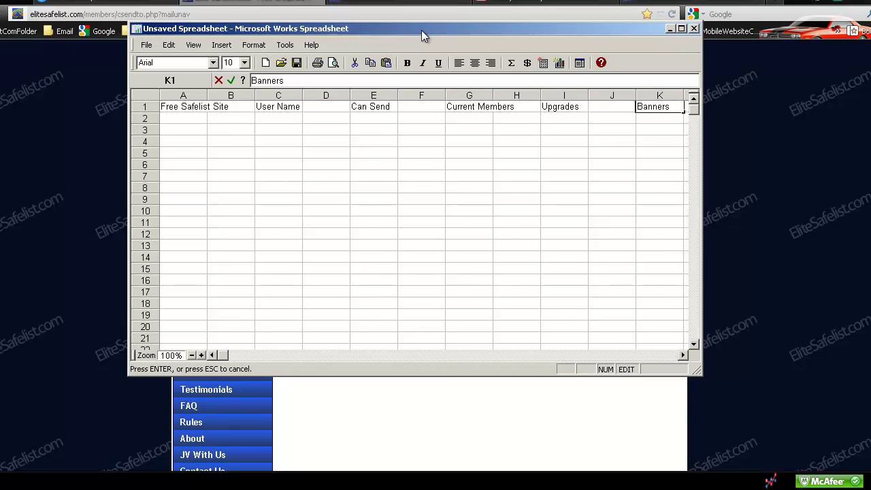
pyautogui.moveTo(421, 30); pyautogui.dragTo(423, 63)
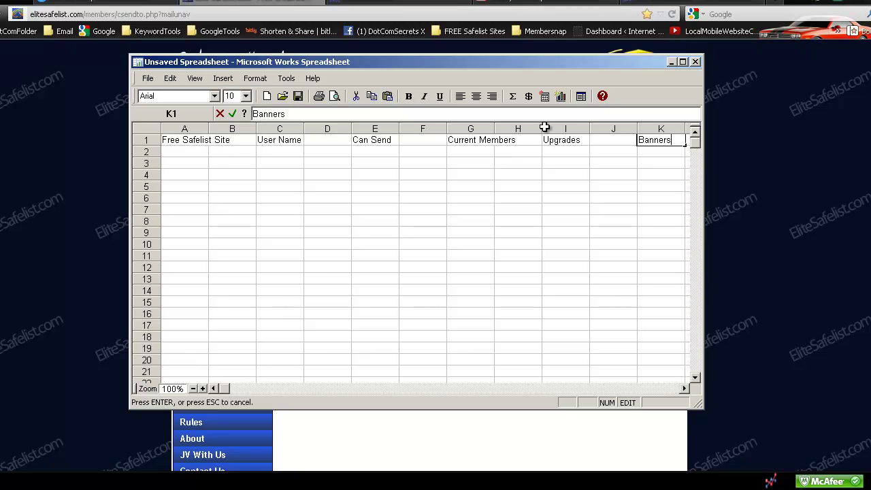
pyautogui.click(243, 141)
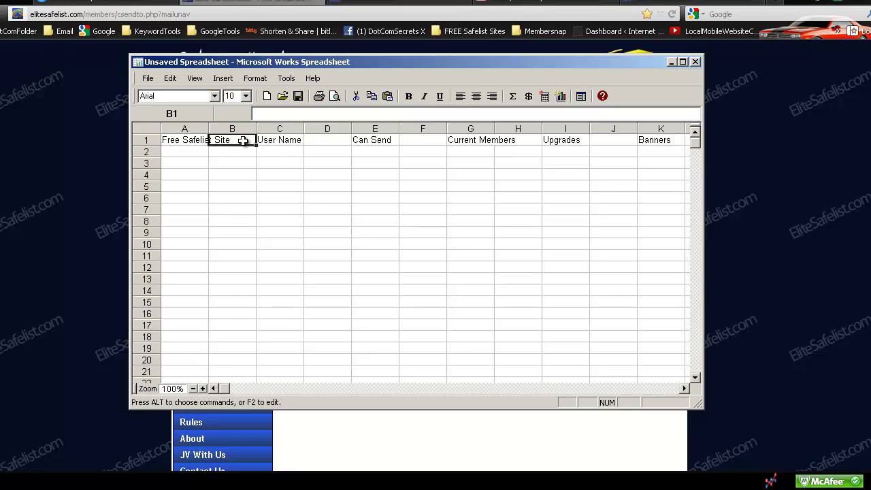
# Correct the A1 heading to 'Free Safelist Site' and make it bold.
pyautogui.doubleClick(182, 139)
pyautogui.click(183, 140)
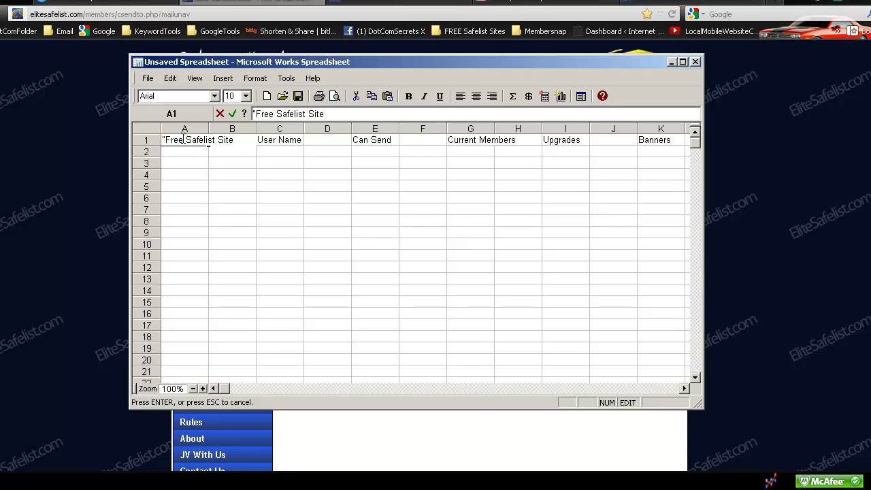
pyautogui.press('BackSpace')
pyautogui.press('BackSpace')
pyautogui.press('BackSpace')
pyautogui.press('BackSpace')
pyautogui.press('BackSpace')
pyautogui.press('BackSpace')
pyautogui.write('s')
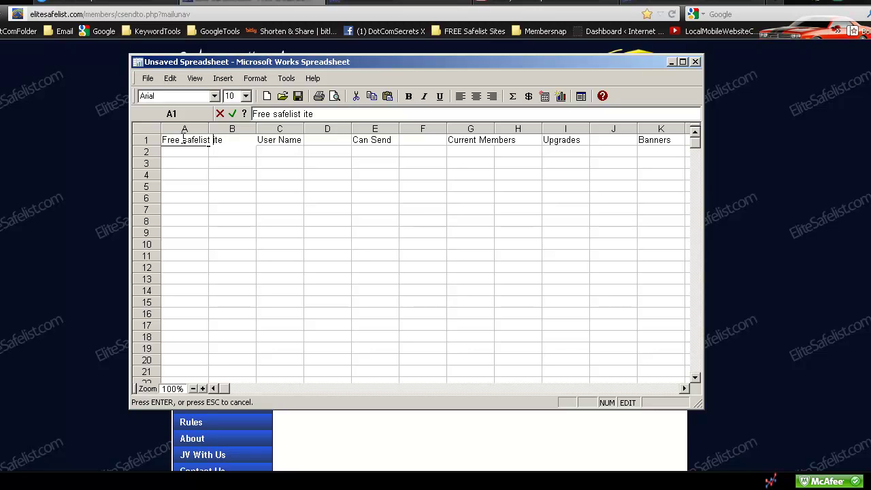
pyautogui.write('S')
pyautogui.moveTo(232, 141); pyautogui.dragTo(162, 141)
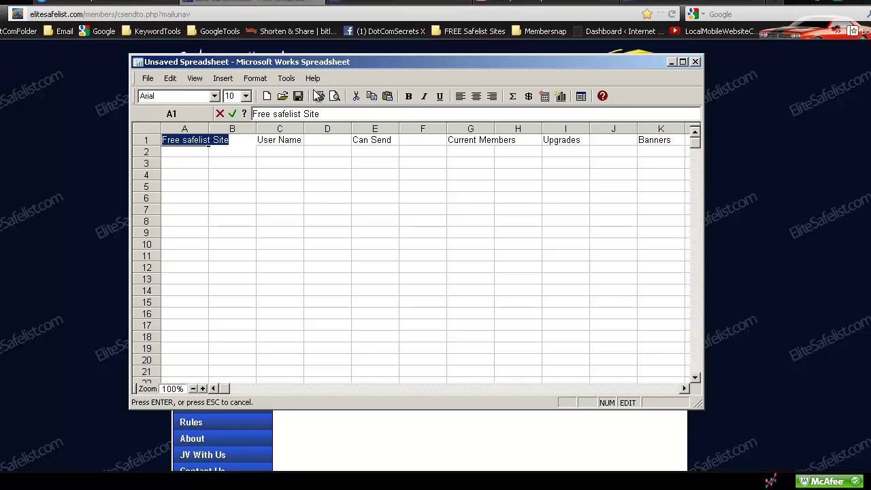
pyautogui.click(409, 97)
pyautogui.click(203, 154)
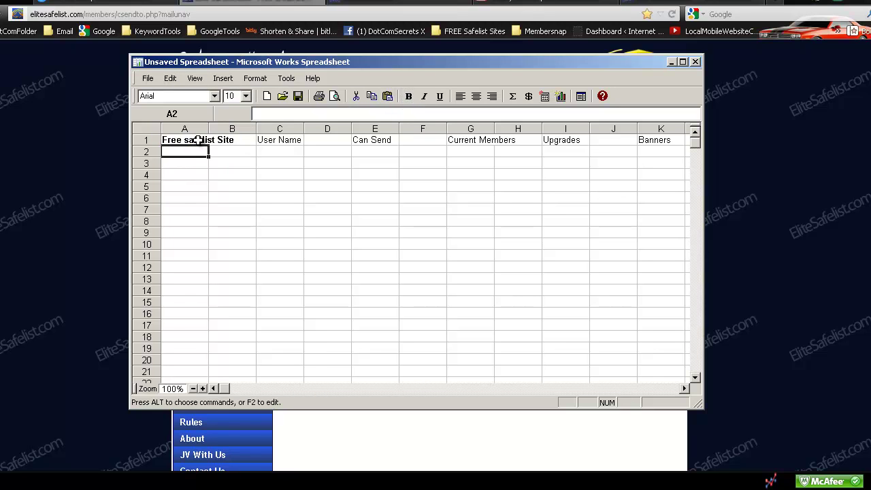
# Reopen A1 and replace the lowercase s in 'safelist' with a capital S.
pyautogui.click(198, 140)
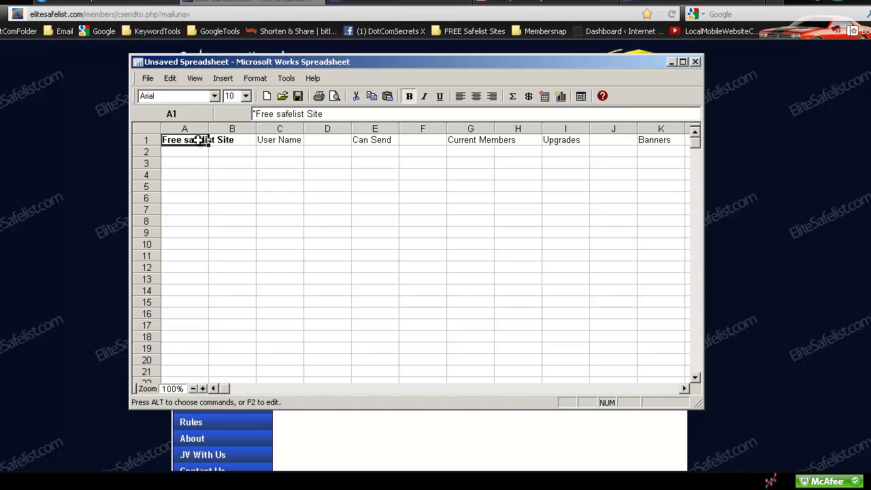
pyautogui.doubleClick(218, 140)
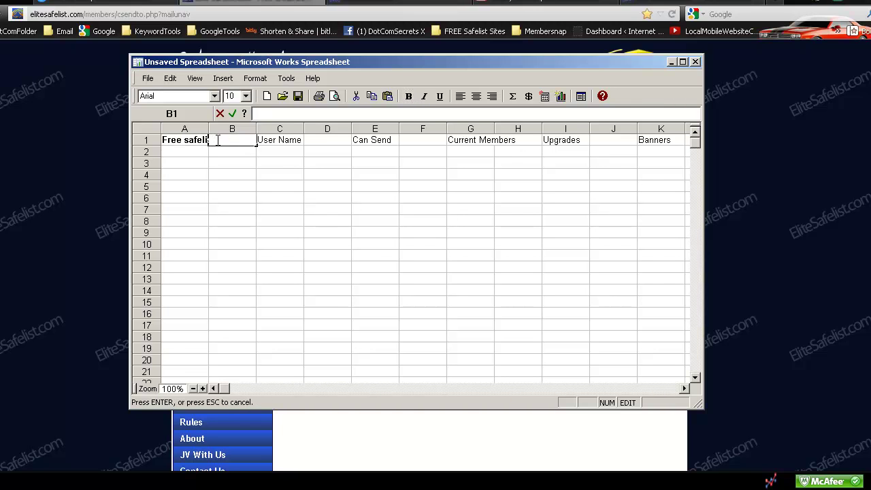
pyautogui.doubleClick(195, 140)
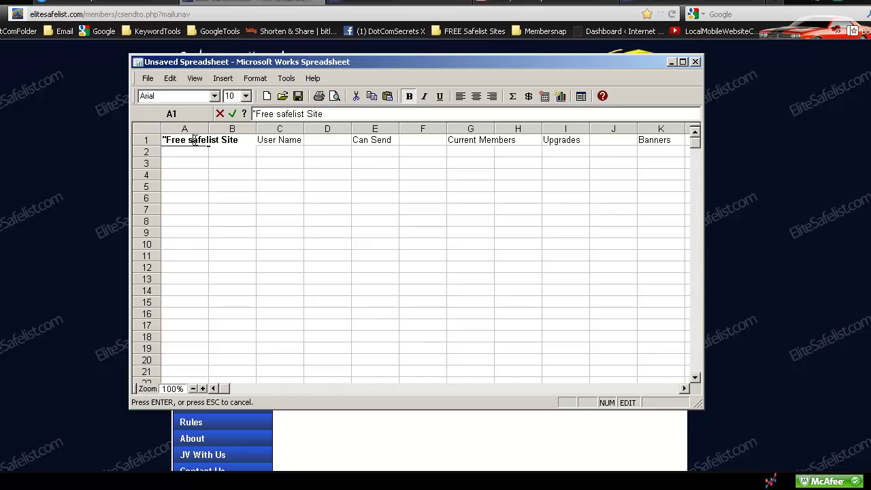
pyautogui.press('BackSpace')
pyautogui.write('S')
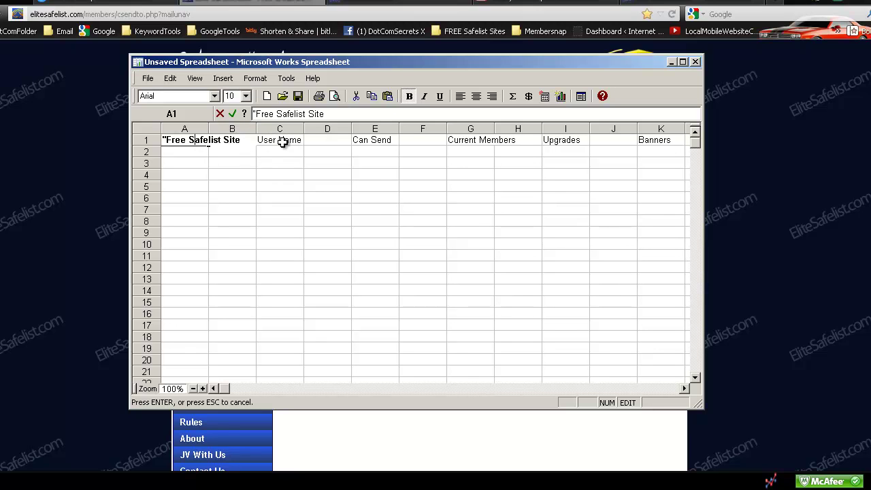
# Make the User Name and Can Send headings bold.
pyautogui.doubleClick(282, 140)
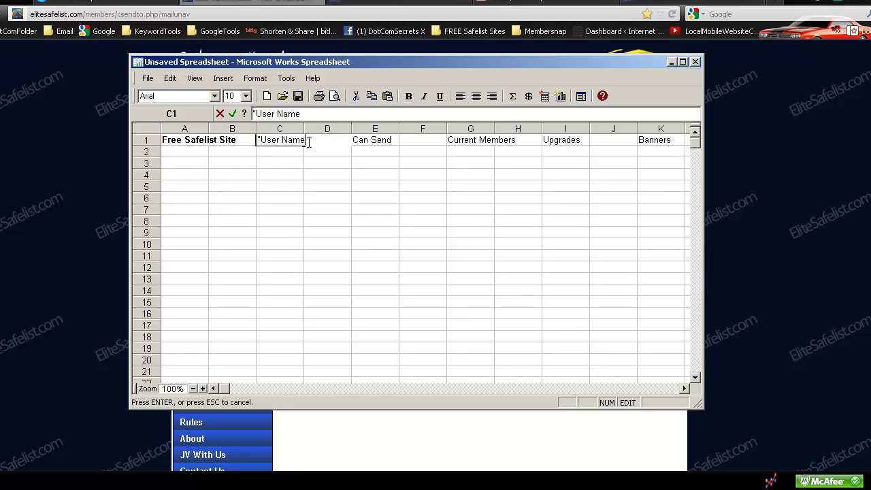
pyautogui.moveTo(306, 139); pyautogui.dragTo(258, 140)
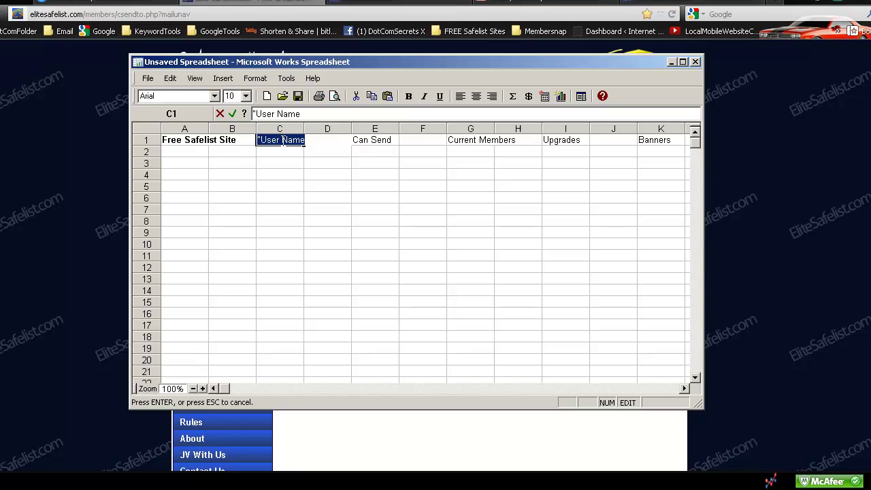
pyautogui.click(409, 96)
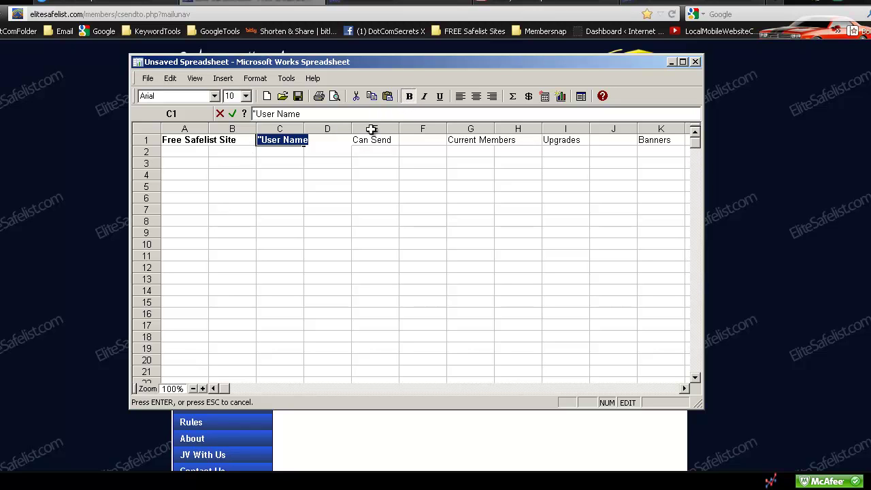
pyautogui.click(374, 140)
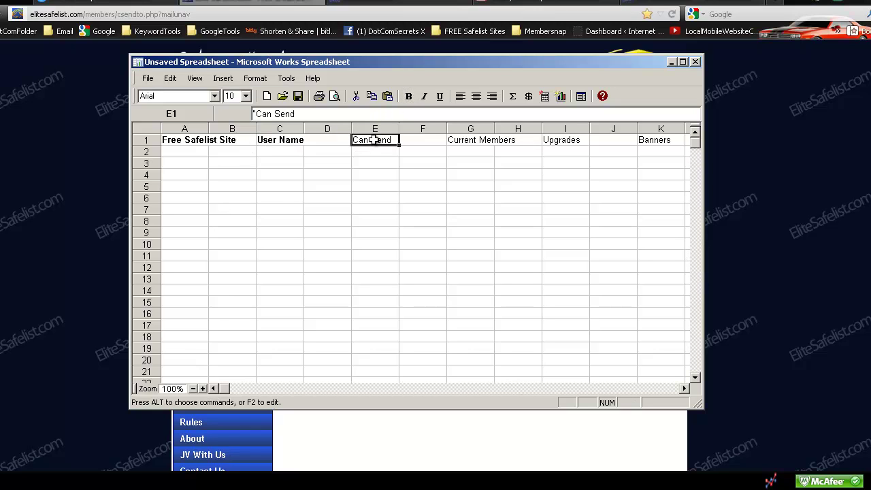
pyautogui.doubleClick(383, 140)
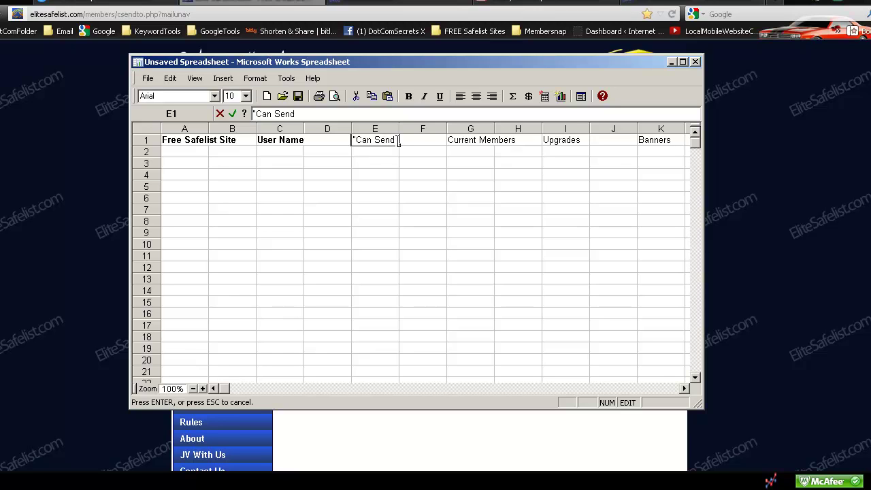
pyautogui.moveTo(397, 141); pyautogui.dragTo(341, 141)
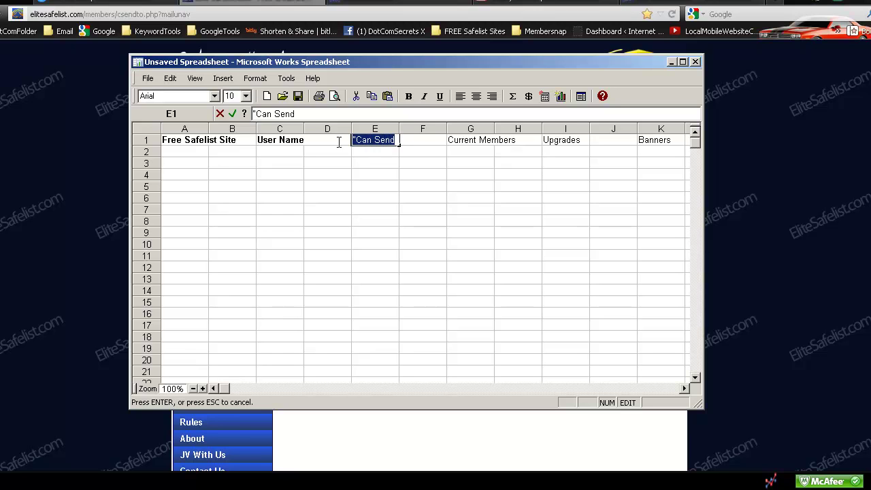
pyautogui.click(409, 96)
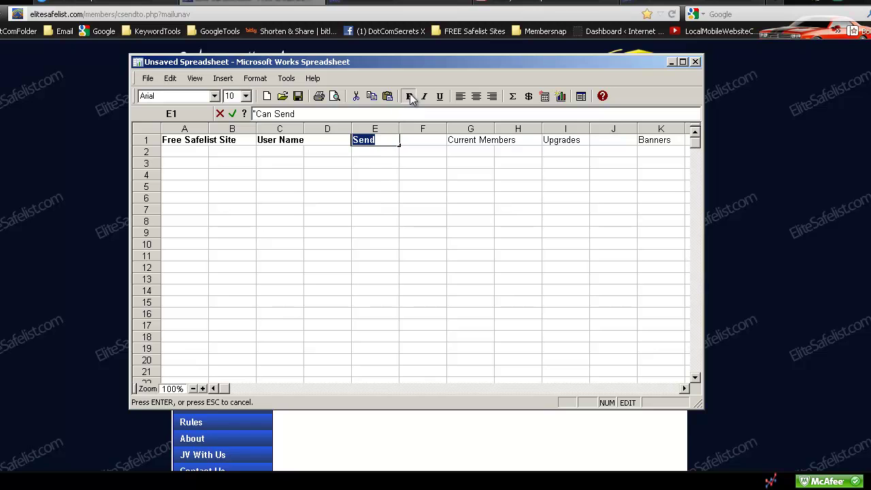
pyautogui.click(413, 130)
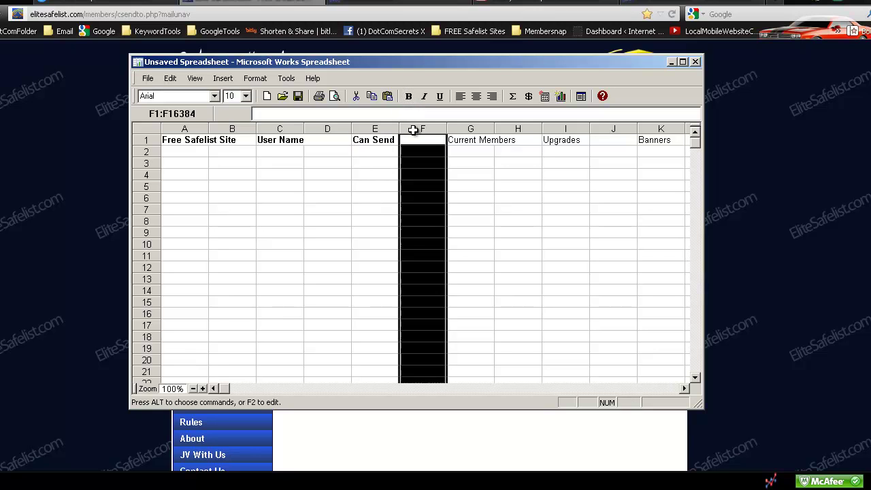
# Widen column G to fit Current Members and make that heading bold.
pyautogui.doubleClick(470, 130)
pyautogui.doubleClick(519, 139)
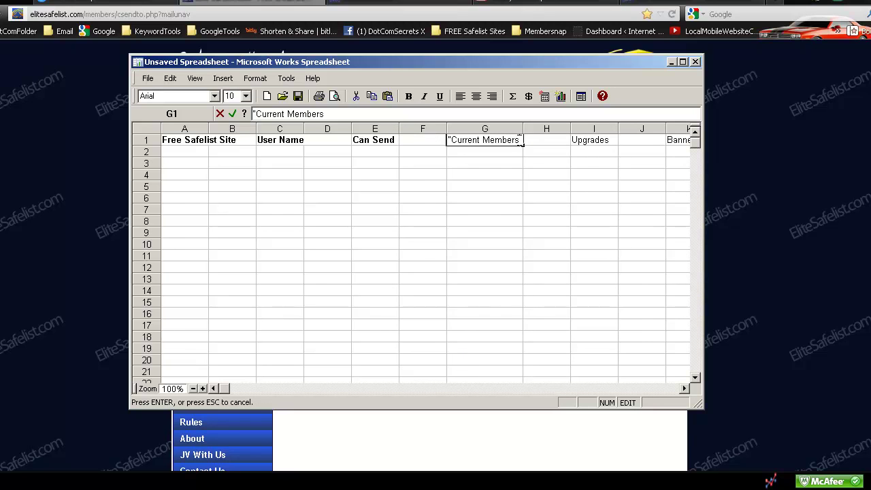
pyautogui.moveTo(523, 140); pyautogui.dragTo(439, 140)
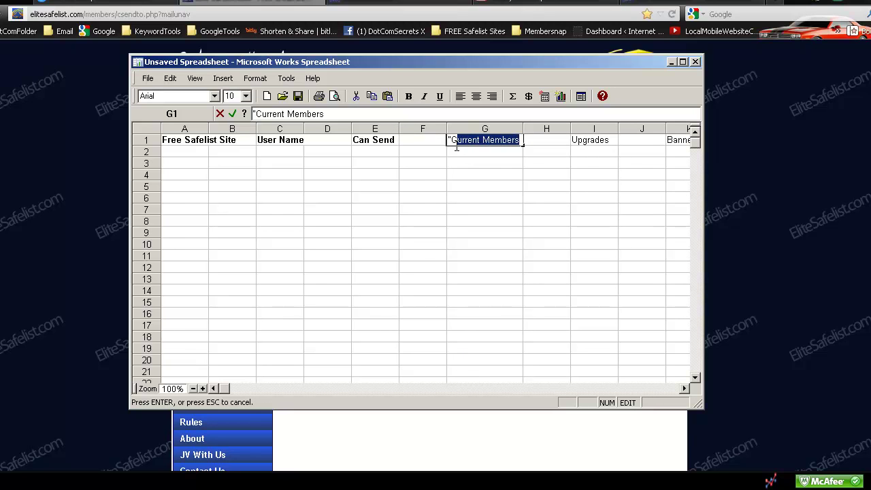
pyautogui.click(409, 96)
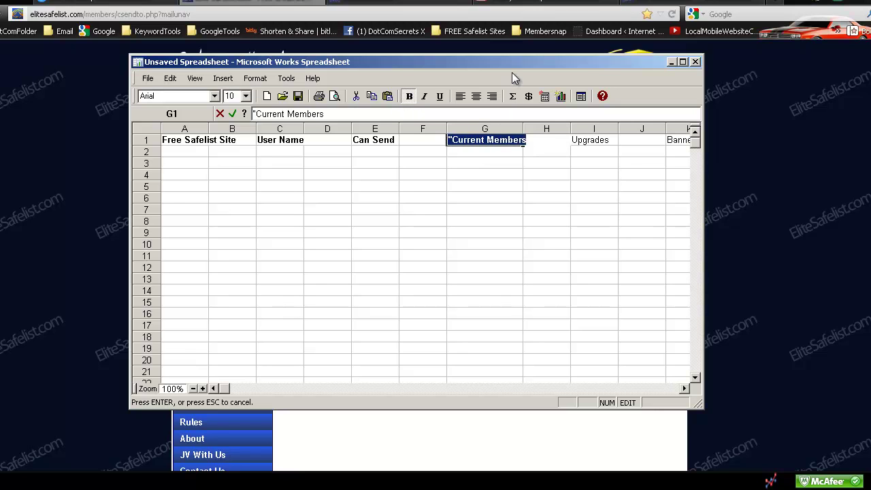
pyautogui.click(558, 143)
# Make the Upgrades heading in I1 bold.
pyautogui.click(591, 141)
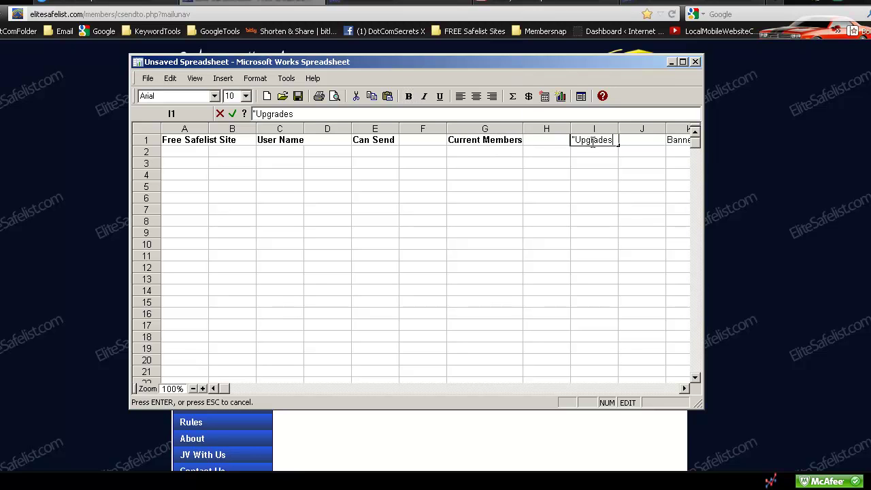
pyautogui.moveTo(617, 140); pyautogui.dragTo(559, 140)
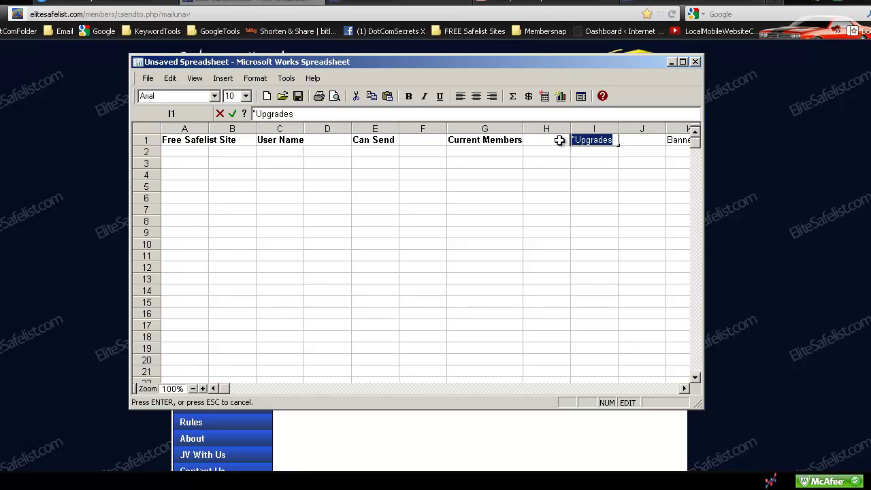
pyautogui.click(409, 96)
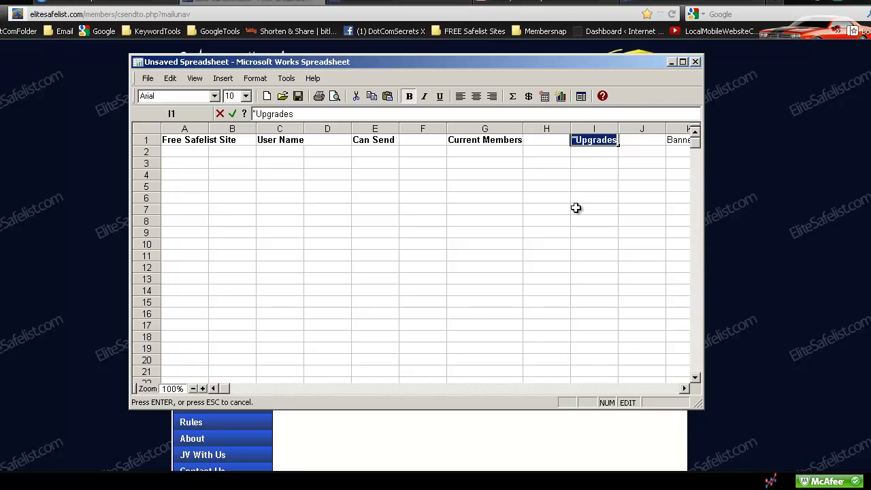
pyautogui.click(654, 145)
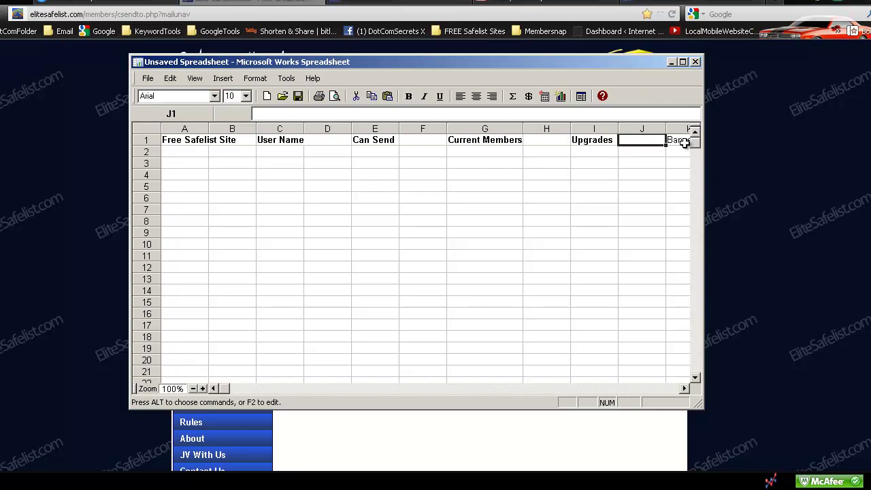
# Add a bold 'Banners' heading in cell K1.
pyautogui.click(682, 140)
pyautogui.write('Banners')
pyautogui.moveTo(657, 143); pyautogui.dragTo(604, 145)
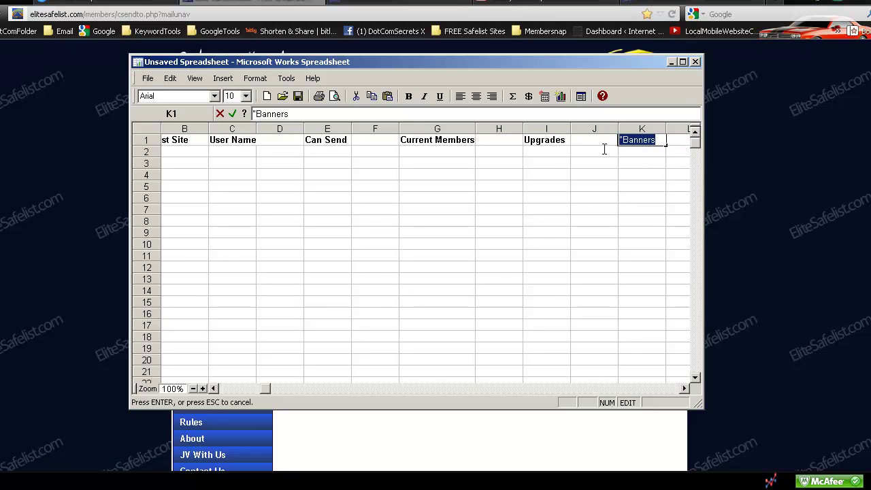
pyautogui.click(408, 97)
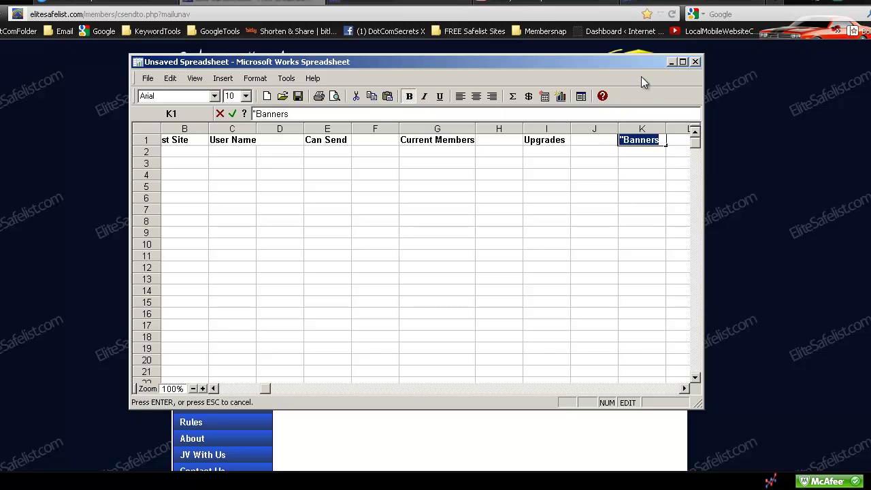
pyautogui.click(674, 143)
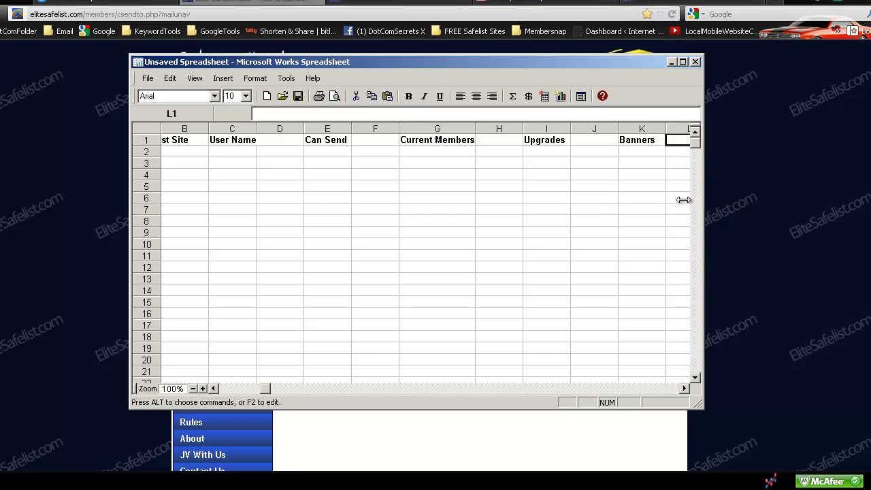
# Resize the spreadsheet window, leaving it narrower so the Elite Safelist page shows beside it.
pyautogui.moveTo(509, 233); pyautogui.dragTo(499, 237)
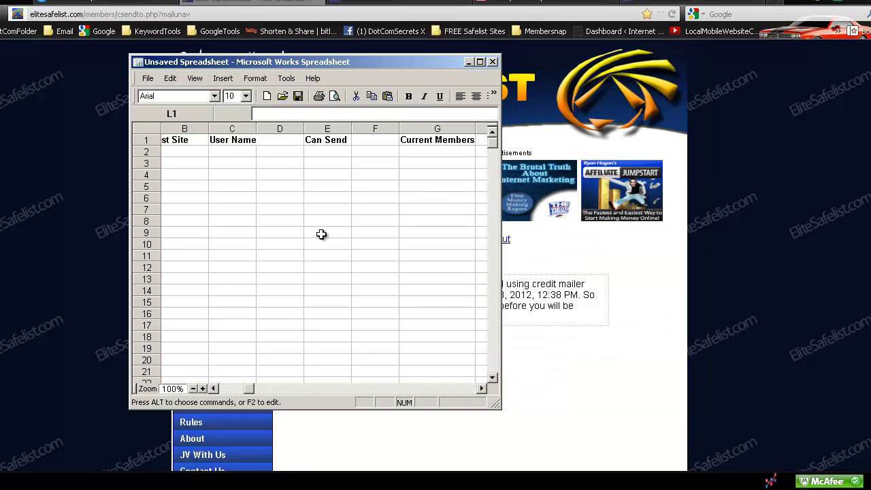
pyautogui.moveTo(237, 391); pyautogui.dragTo(223, 391)
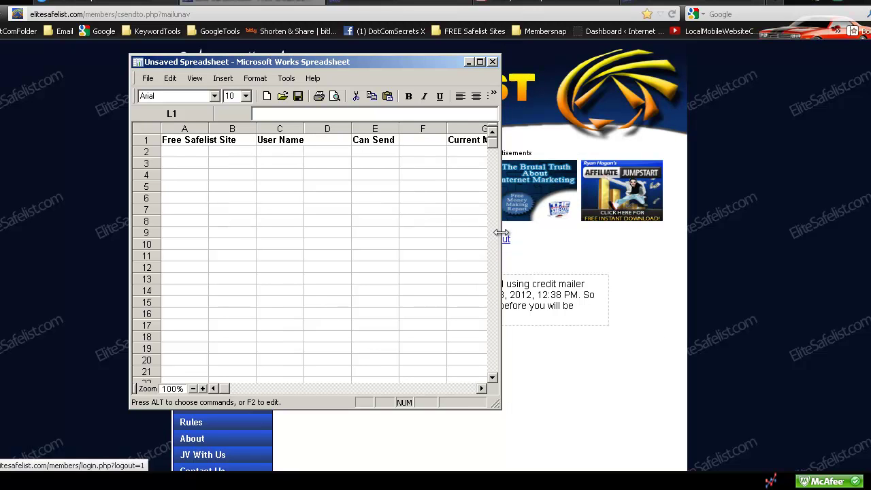
pyautogui.moveTo(502, 233); pyautogui.dragTo(557, 229)
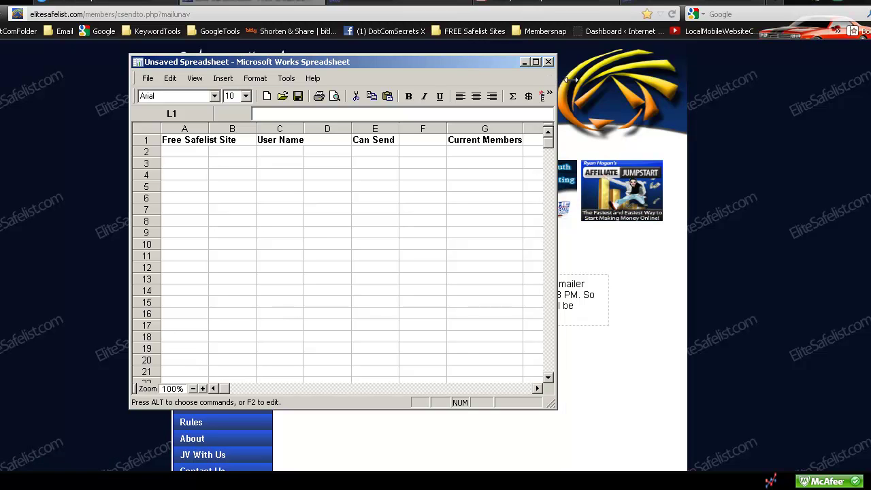
pyautogui.moveTo(556, 82); pyautogui.dragTo(689, 95)
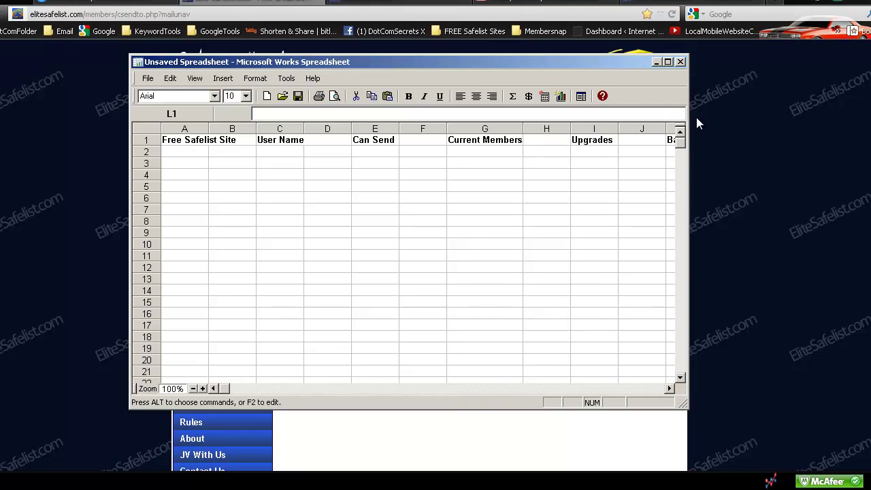
pyautogui.moveTo(689, 89); pyautogui.dragTo(738, 91)
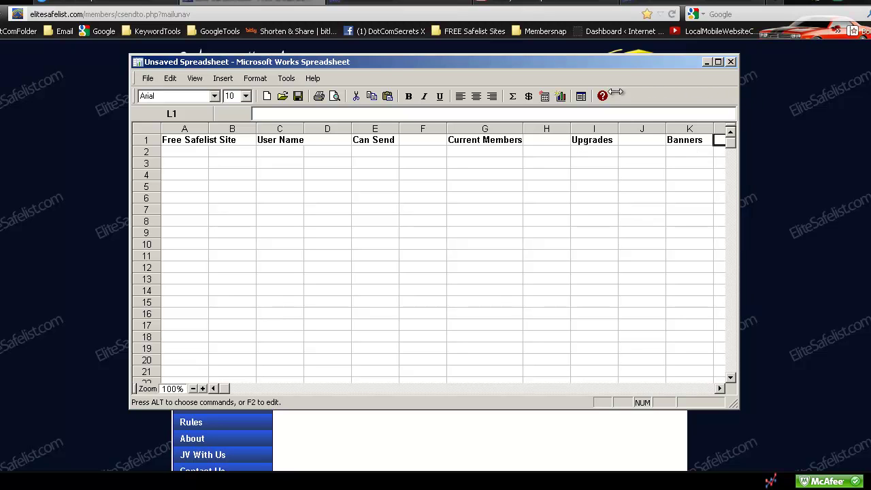
pyautogui.moveTo(615, 92); pyautogui.dragTo(581, 92)
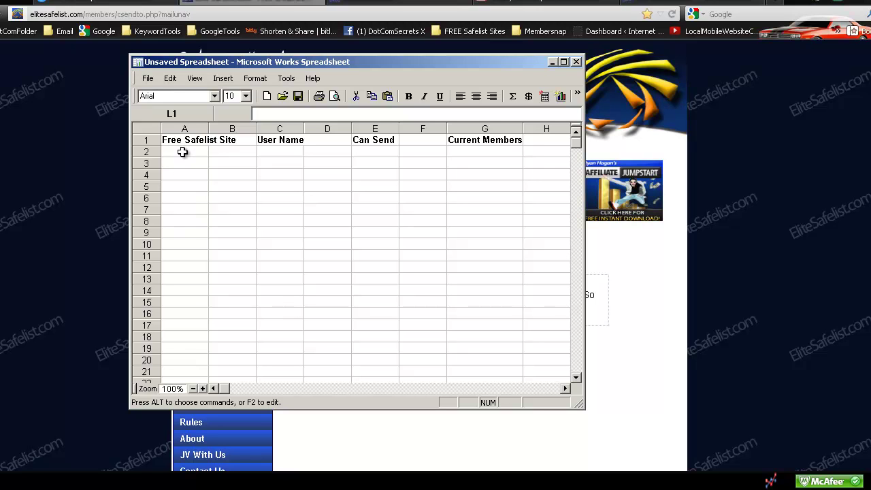
# Enter 'Elite Safelist' as the first site in cell A2.
pyautogui.doubleClick(182, 153)
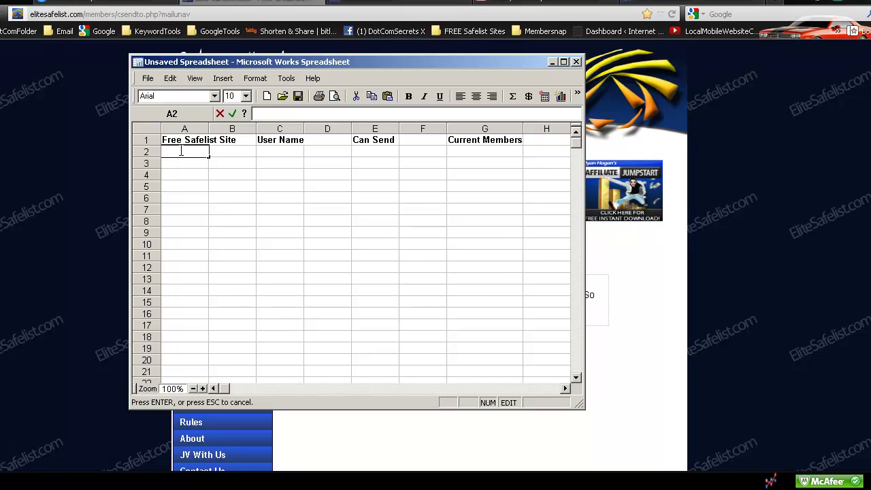
pyautogui.write('E')
pyautogui.write('lite Sa')
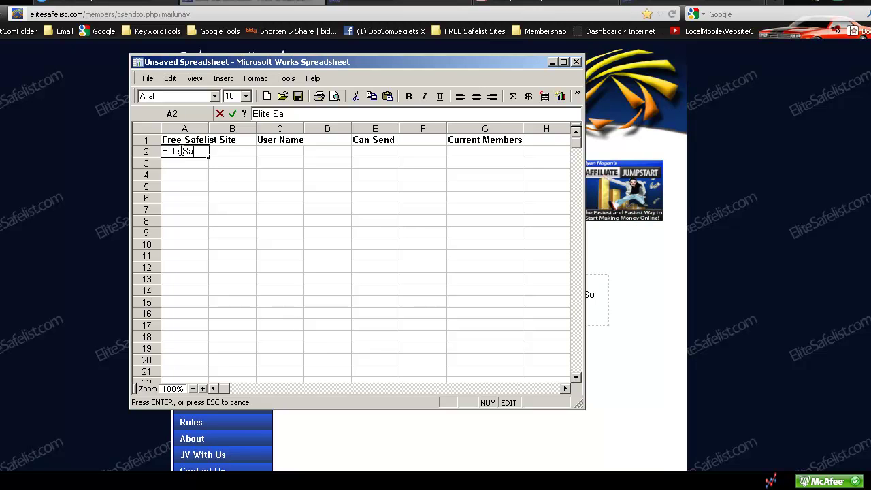
pyautogui.write('fel')
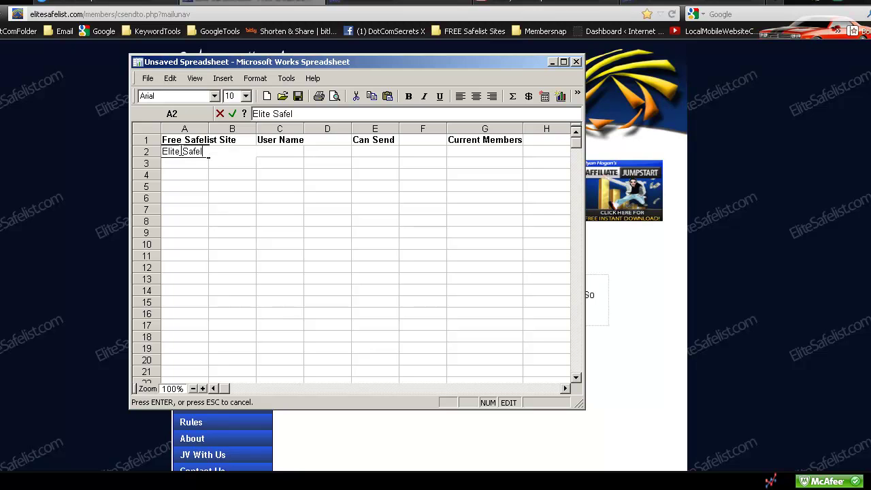
pyautogui.write('ist')
pyautogui.click(273, 155)
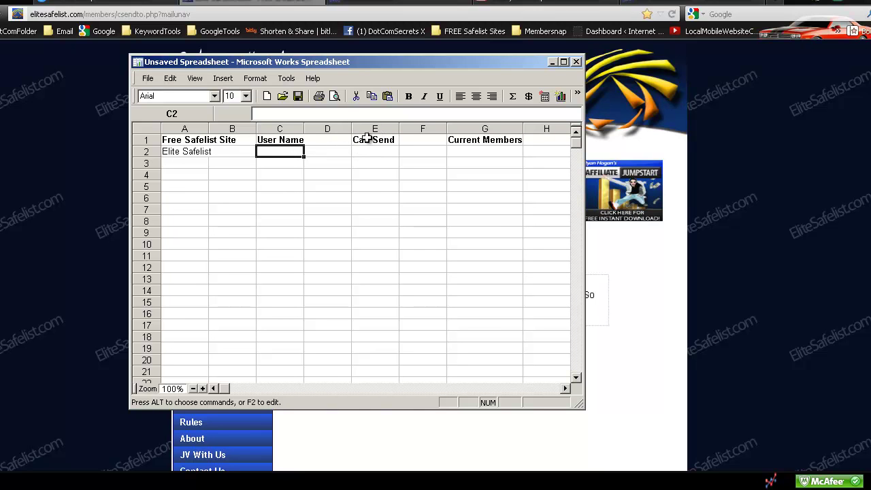
# Complete the D1 header as 'Password' in bold, then move along row 2 to E2.
pyautogui.click(329, 129)
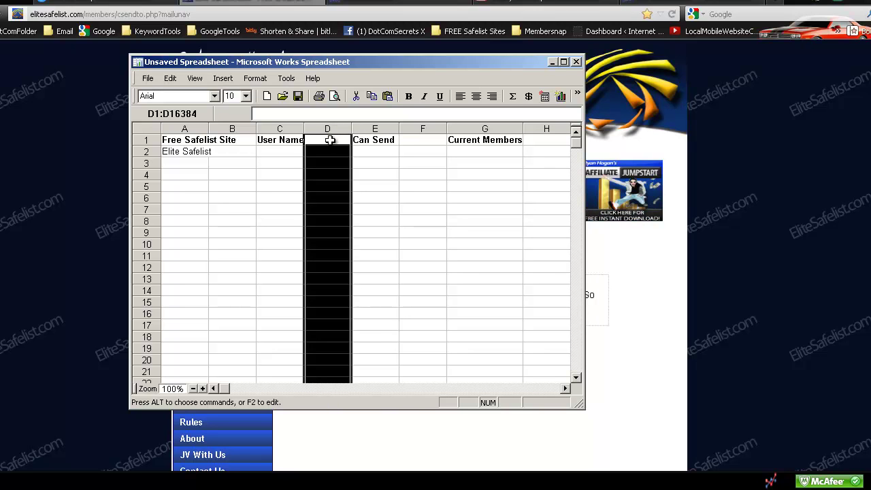
pyautogui.click(329, 139)
pyautogui.doubleClick(330, 140)
pyautogui.write('Passwo')
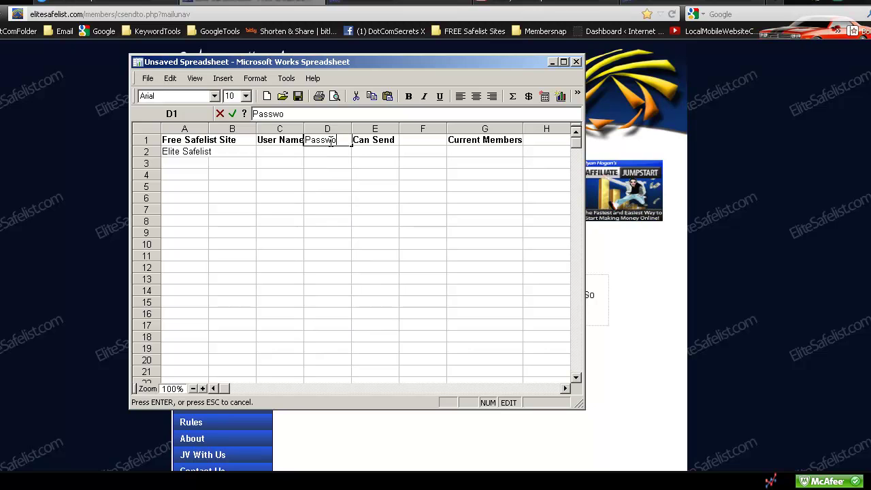
pyautogui.write('r')
pyautogui.write('d')
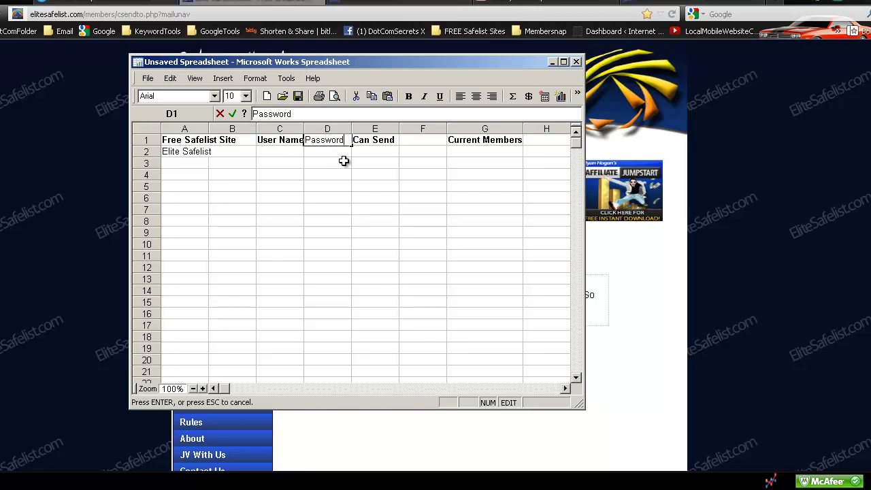
pyautogui.moveTo(350, 140); pyautogui.dragTo(304, 133)
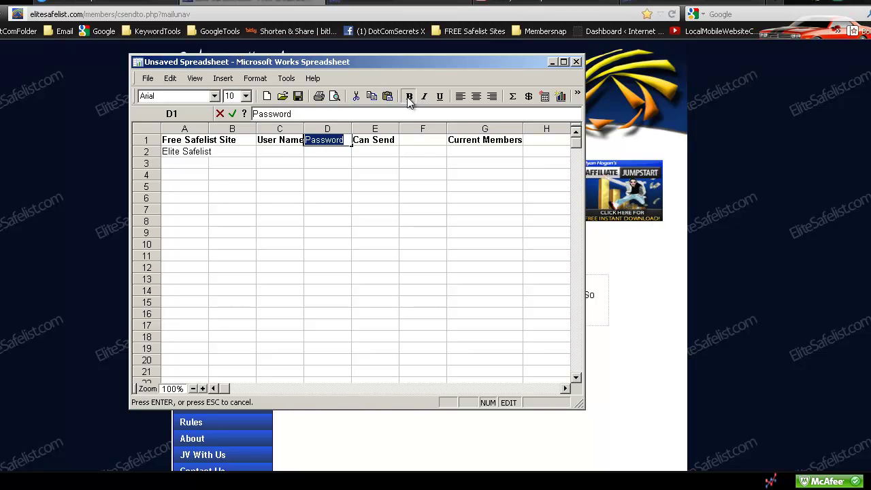
pyautogui.click(287, 152)
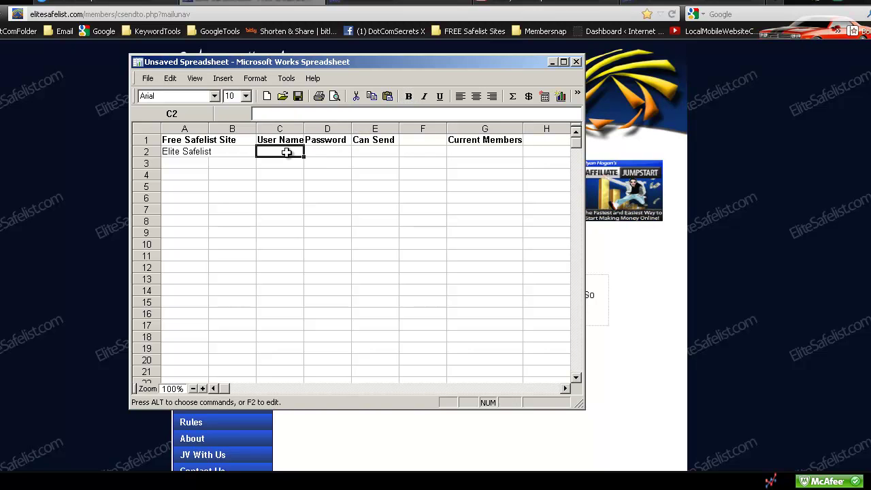
pyautogui.click(326, 153)
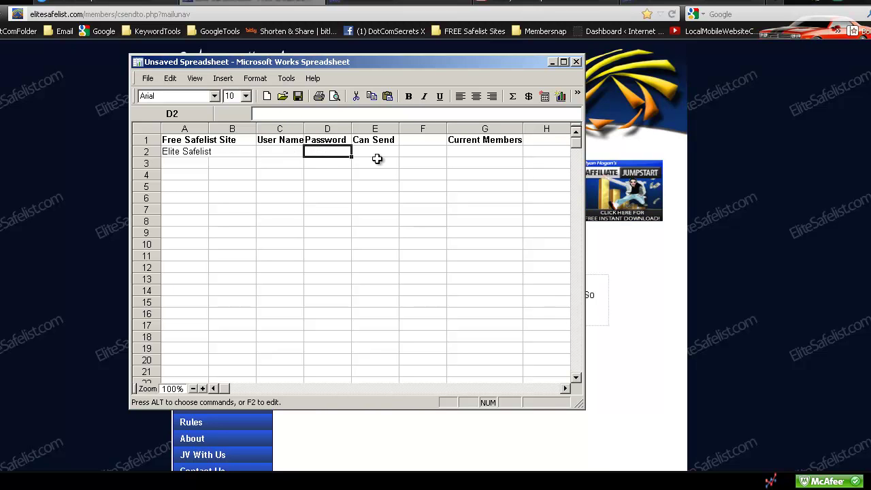
pyautogui.click(381, 154)
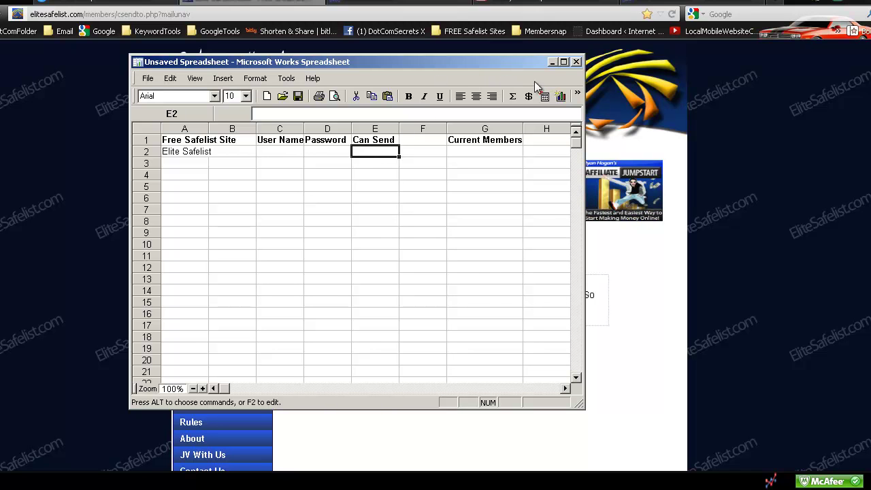
# On the Elite Safelist Credit Mailer page, view the notice of a 23 hour 40 minute wait before mailing.
pyautogui.click(552, 62)
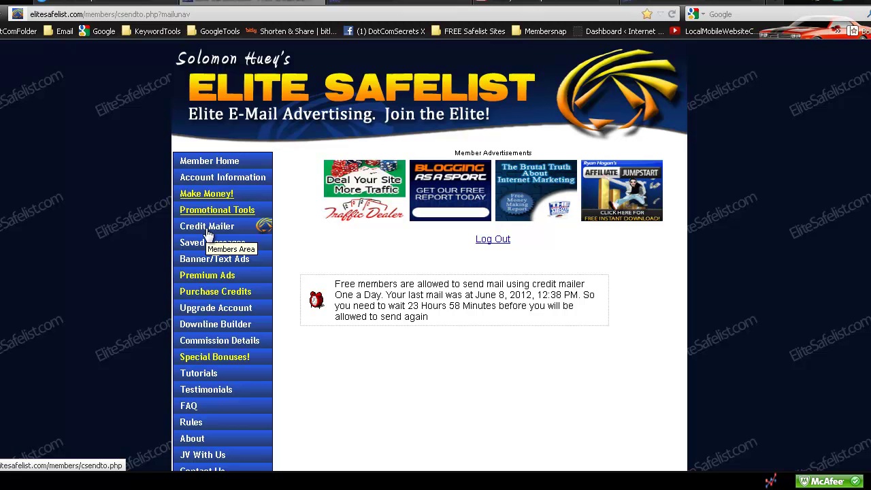
pyautogui.click(208, 232)
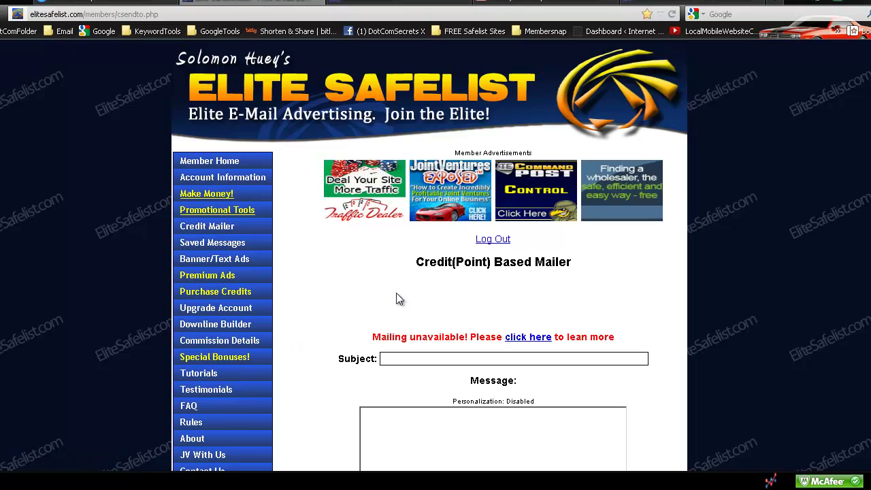
pyautogui.click(535, 344)
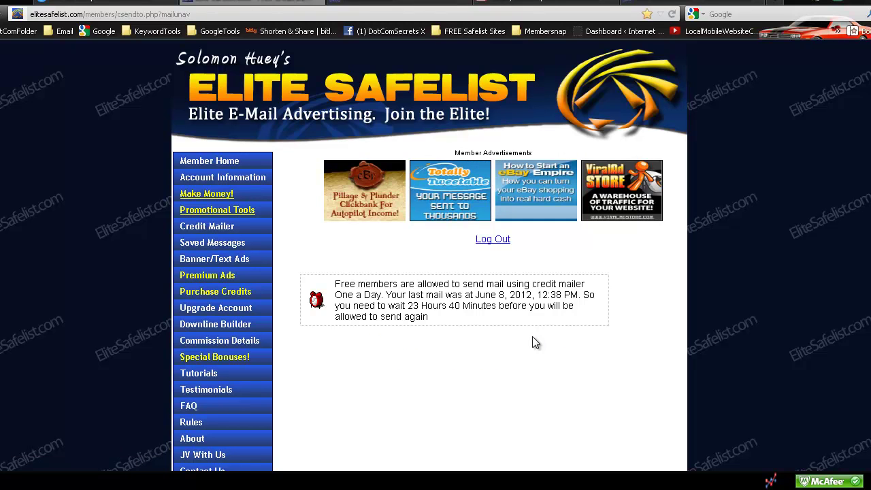
pyautogui.click(215, 229)
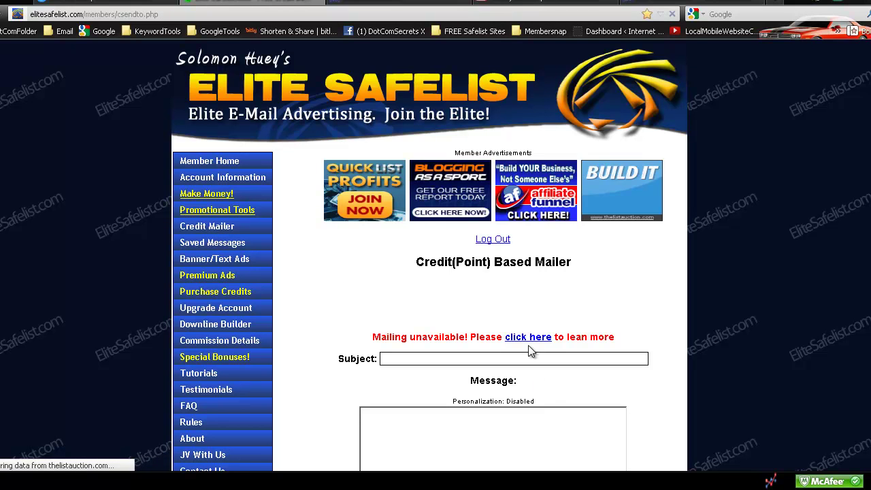
pyautogui.click(534, 338)
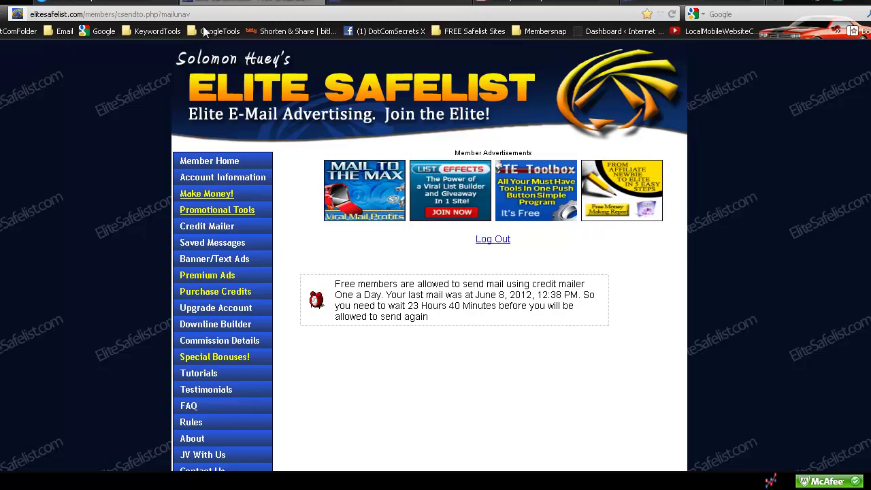
# Back in the spreadsheet, edit cell E2 under Can Send to read 'Every day'.
pyautogui.hotkey('alt', 'Tab')
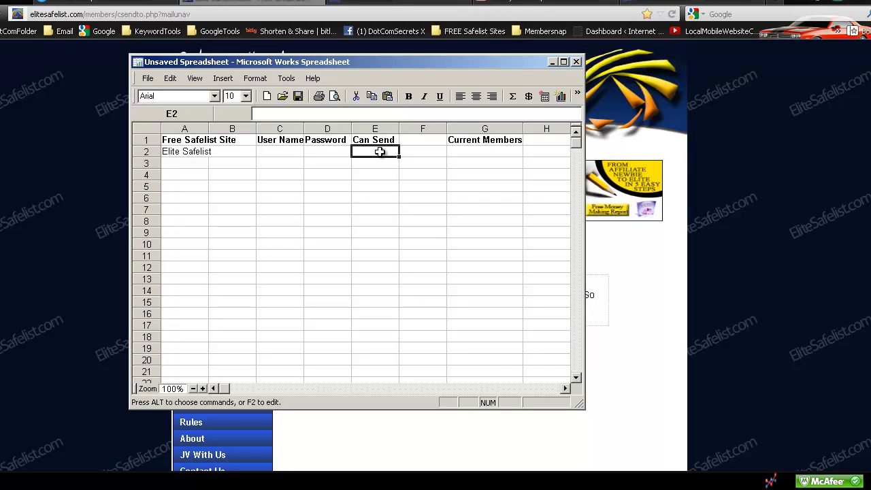
pyautogui.doubleClick(380, 152)
pyautogui.write('Every 3 day')
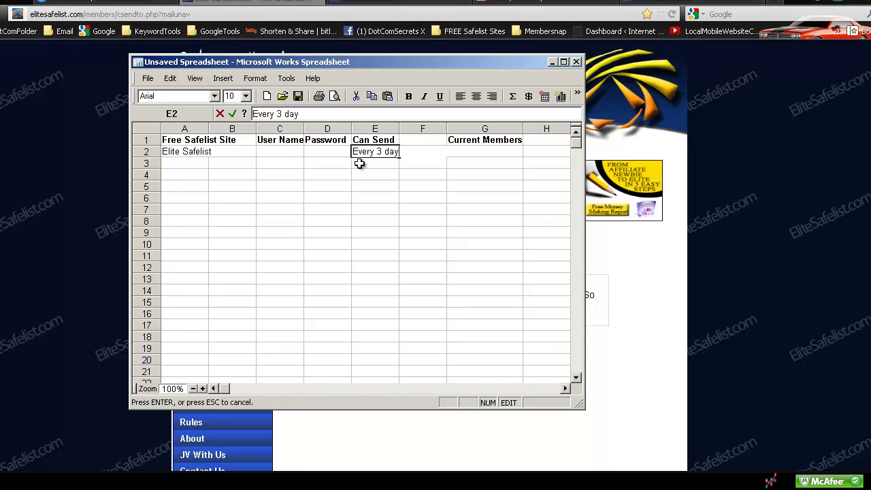
pyautogui.press('BackSpace')
# Enter the last-sent date 6-8-12 in cell F2.
pyautogui.doubleClick(424, 141)
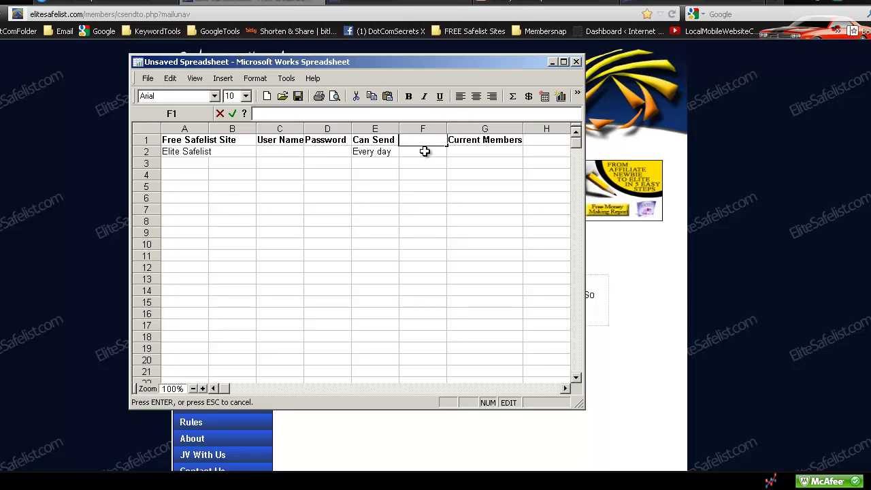
pyautogui.doubleClick(425, 150)
pyautogui.write('6-8-12')
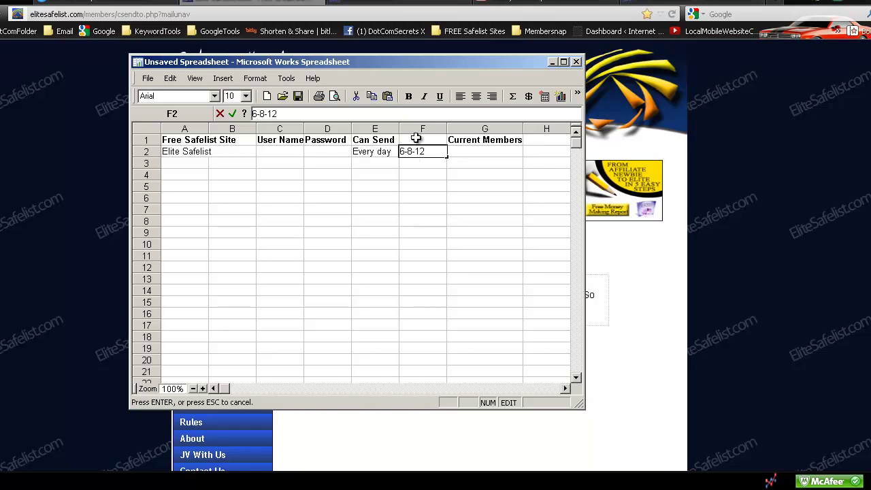
pyautogui.doubleClick(416, 139)
pyautogui.write('Sent')
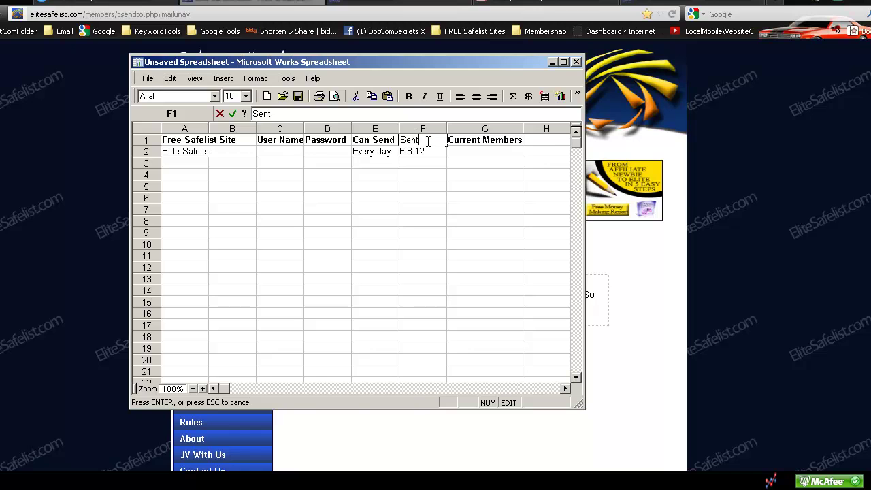
# Make the F1 header read 'Last Sent', then minimize the spreadsheet.
pyautogui.moveTo(428, 140); pyautogui.dragTo(401, 140)
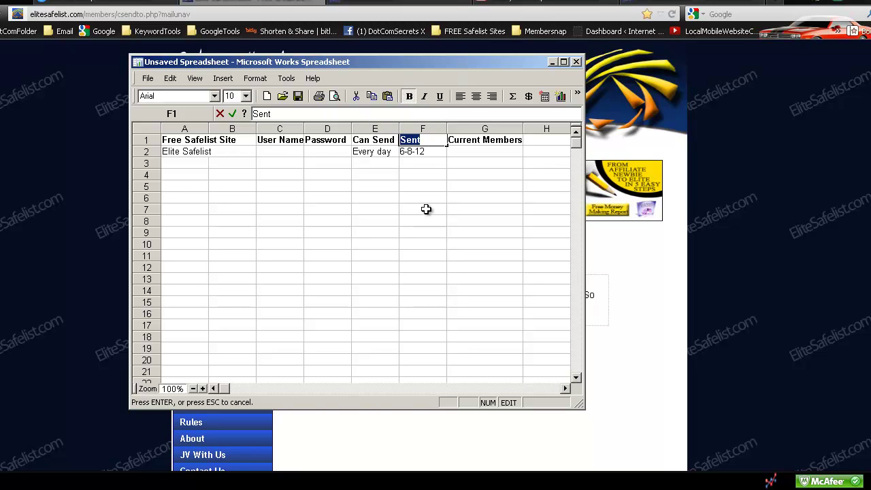
pyautogui.click(440, 139)
pyautogui.doubleClick(441, 140)
pyautogui.click(441, 139)
pyautogui.write('Last')
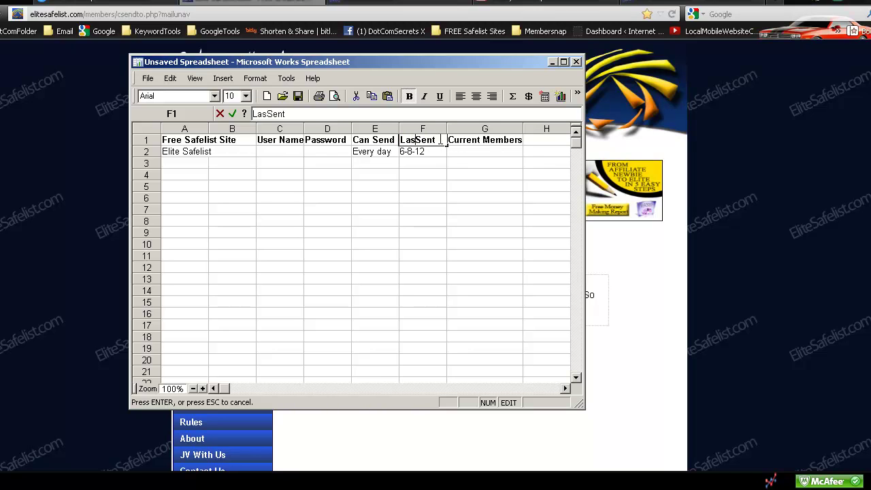
pyautogui.click(482, 127)
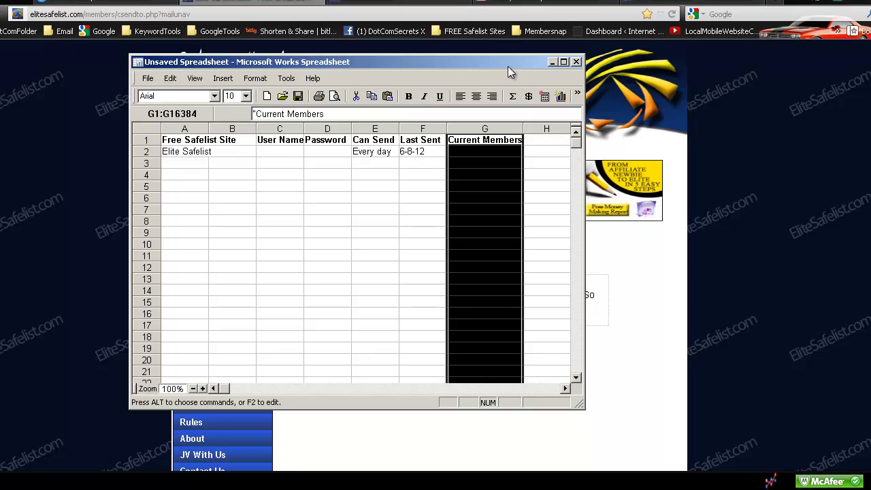
pyautogui.click(553, 62)
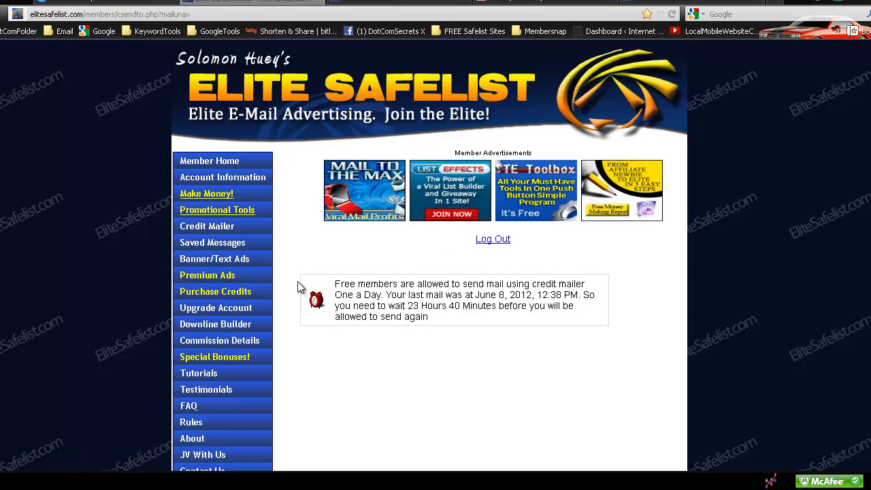
# Load the Elite Safelist member home page, then return to the spreadsheet.
pyautogui.click(218, 166)
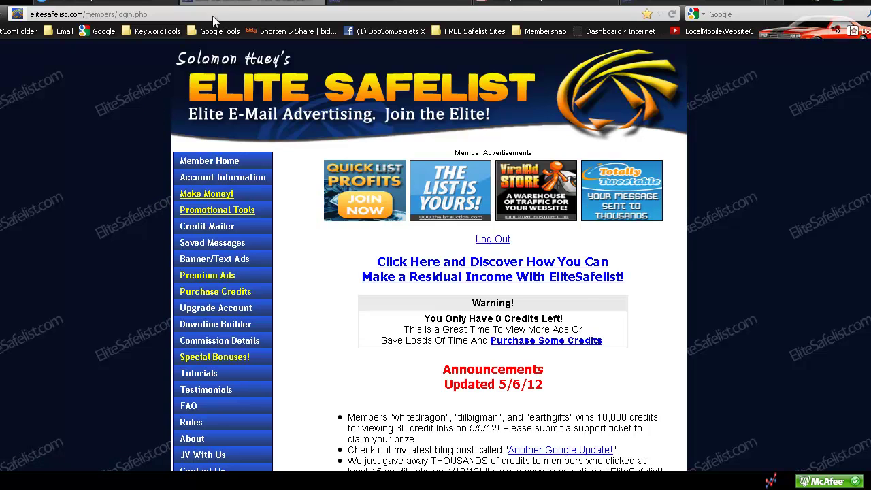
pyautogui.hotkey('alt', 'Tab')
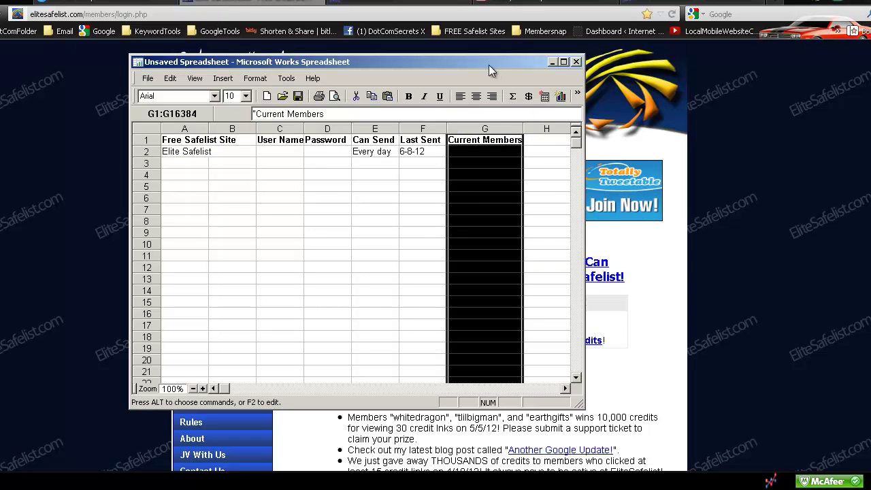
# Widen the spreadsheet window to show more columns and select header row 1.
pyautogui.moveTo(584, 178); pyautogui.dragTo(605, 178)
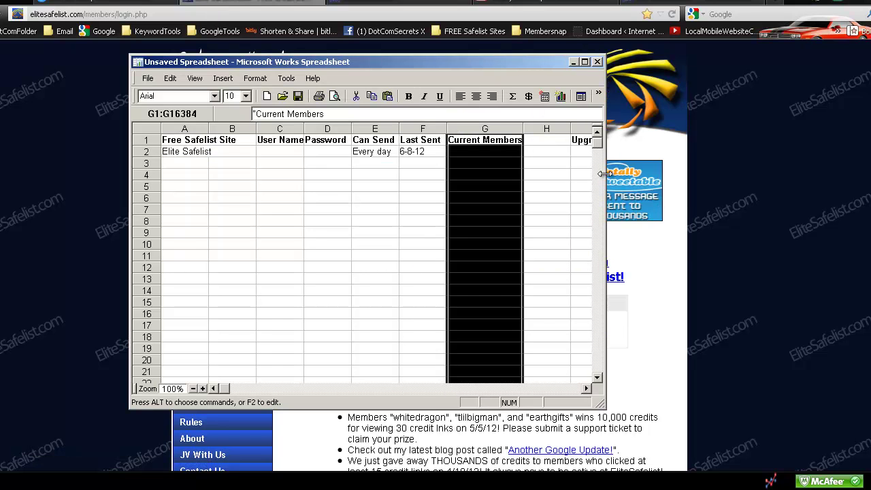
pyautogui.click(180, 130)
pyautogui.click(158, 131)
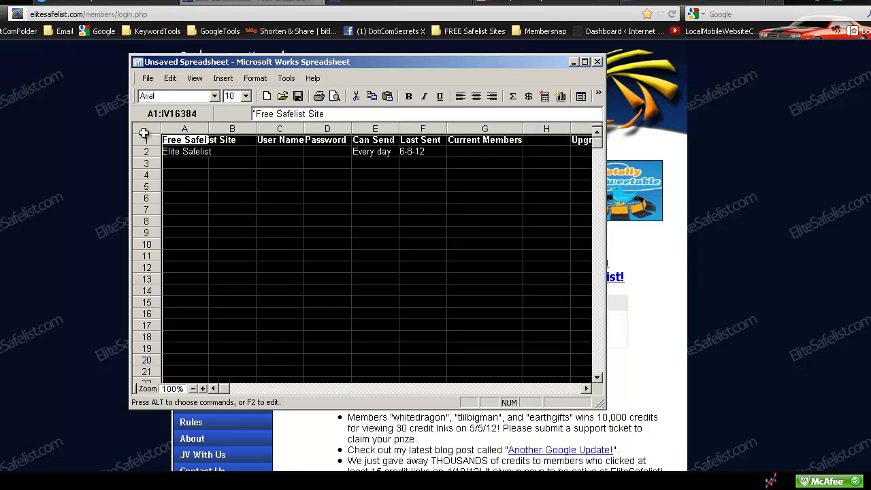
pyautogui.click(145, 140)
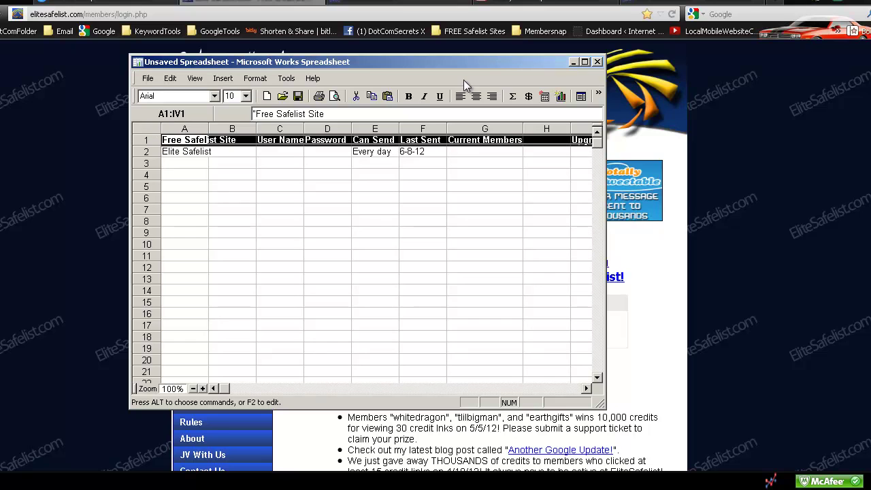
# Scroll to check the Upgrades and Banners headers, then select cell A3.
pyautogui.click(572, 388)
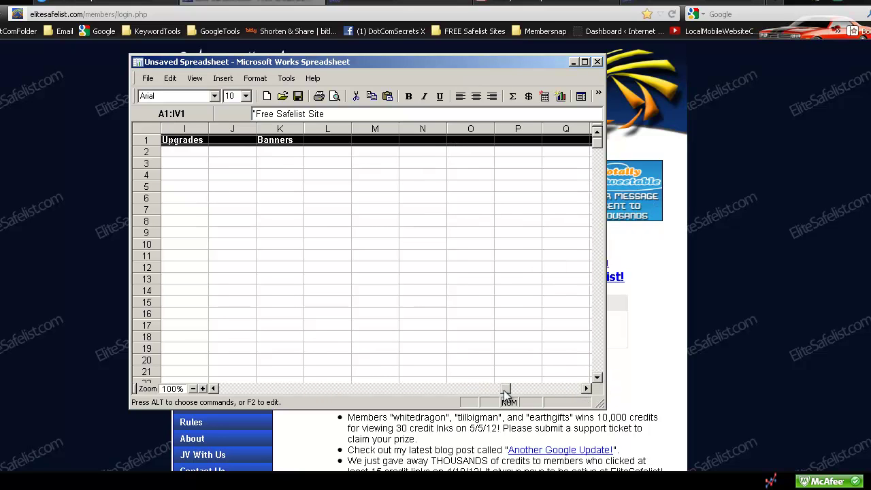
pyautogui.moveTo(505, 389); pyautogui.dragTo(216, 389)
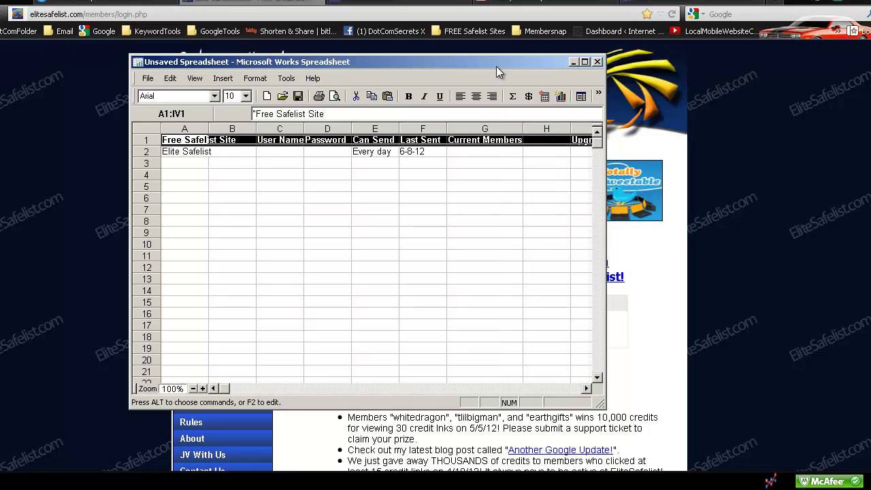
pyautogui.click(595, 163)
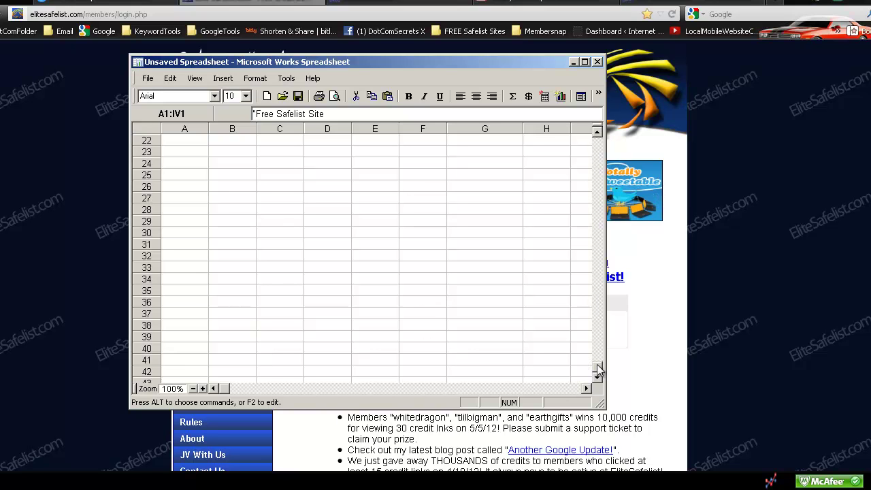
pyautogui.click(598, 140)
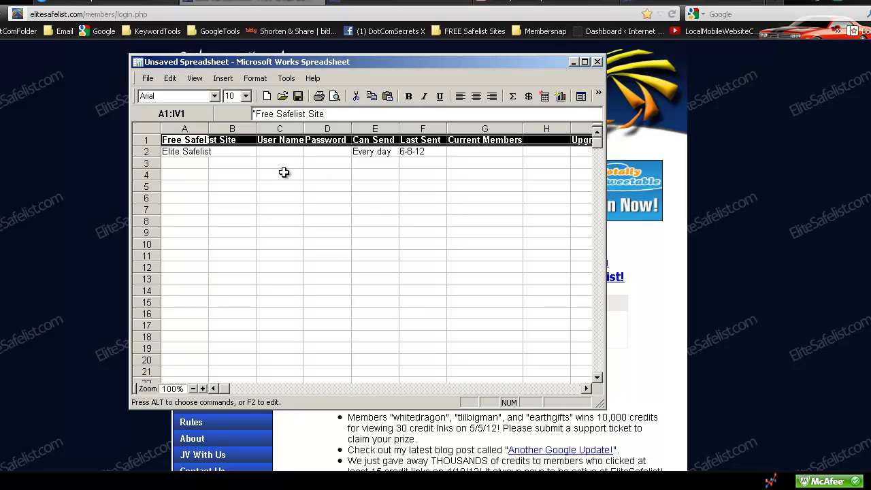
pyautogui.click(210, 165)
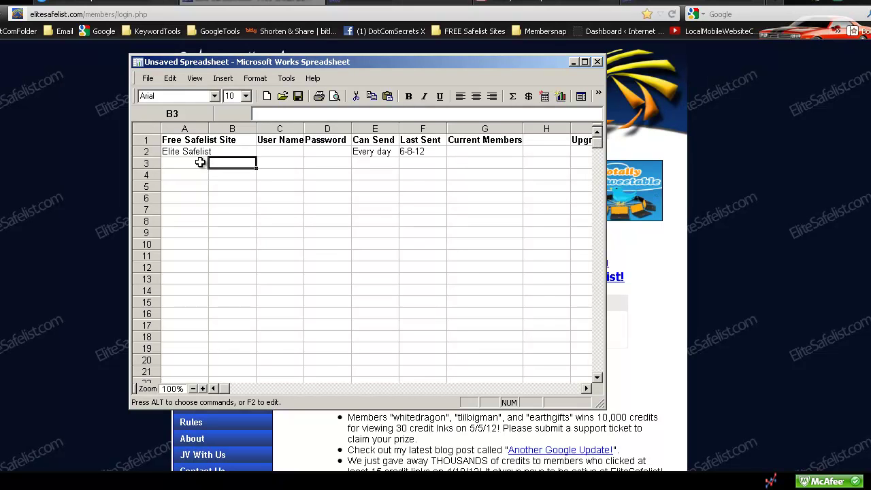
pyautogui.click(200, 162)
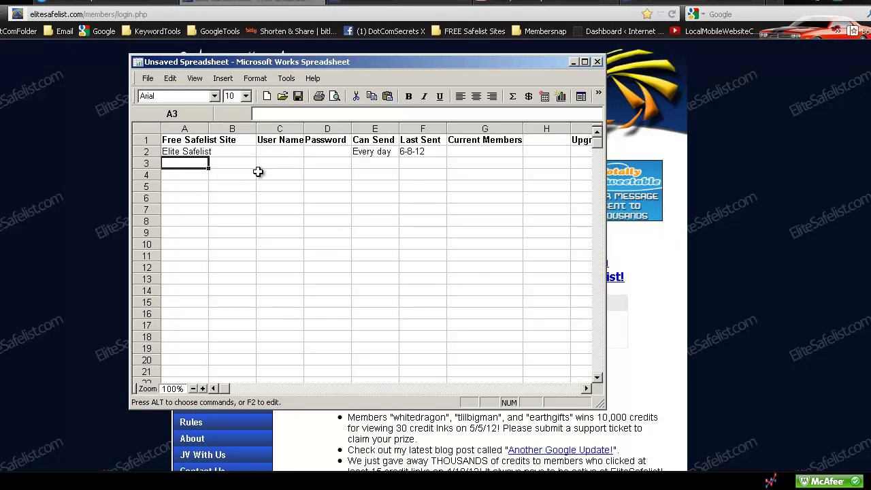